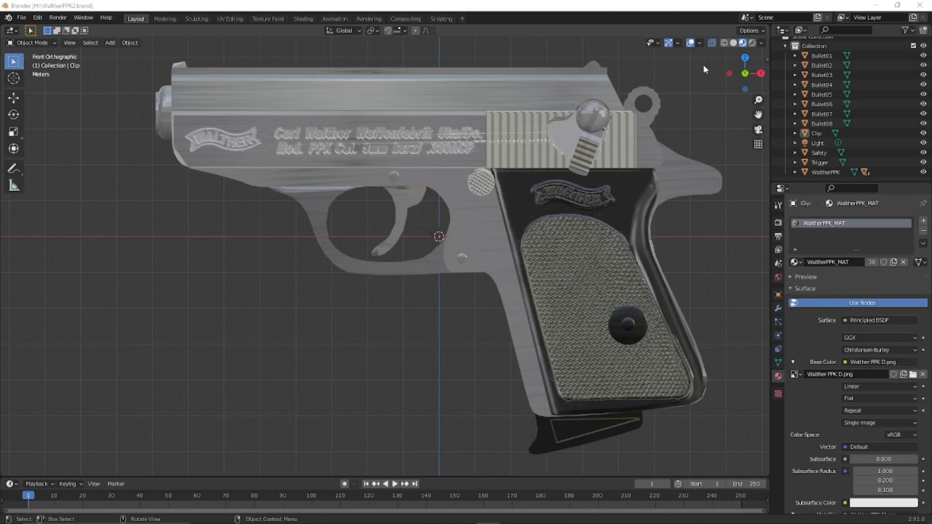
Inspect the textured Walther PPK model from both sides and look straight down the barrel opening
middle_drag(404, 234, 587, 236)
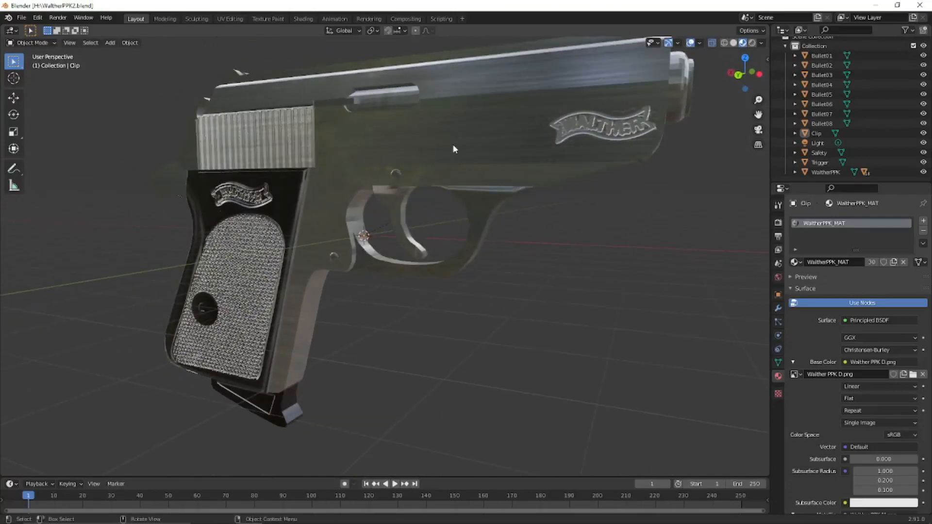
middle_drag(506, 177, 407, 185)
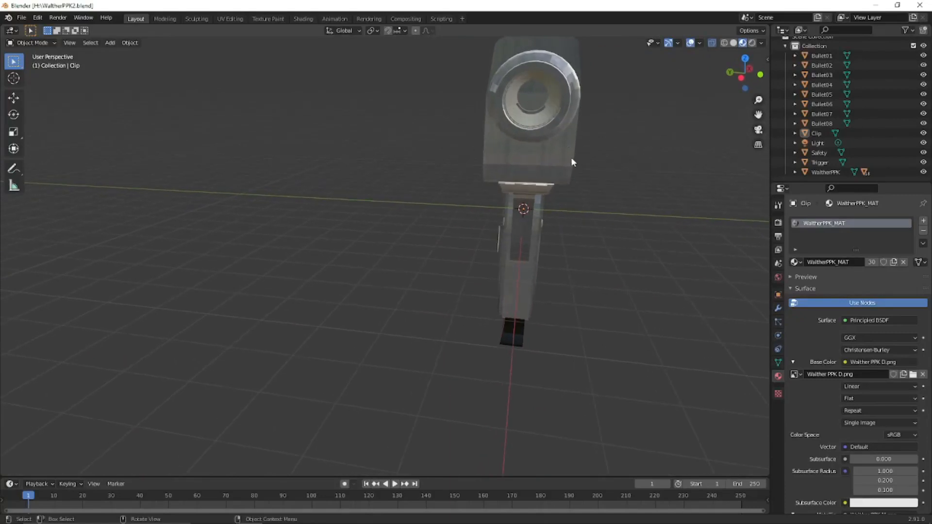
middle_drag(581, 177, 492, 183)
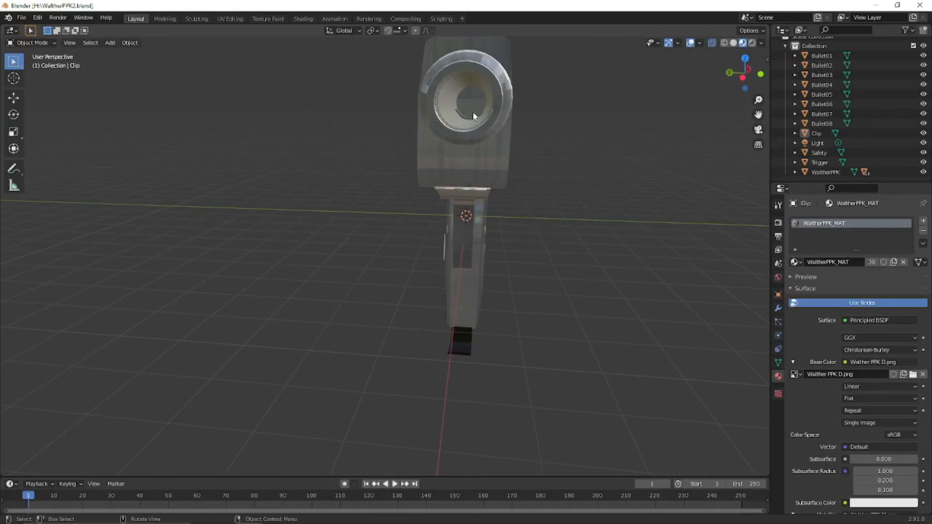
middle_drag(495, 138, 496, 168)
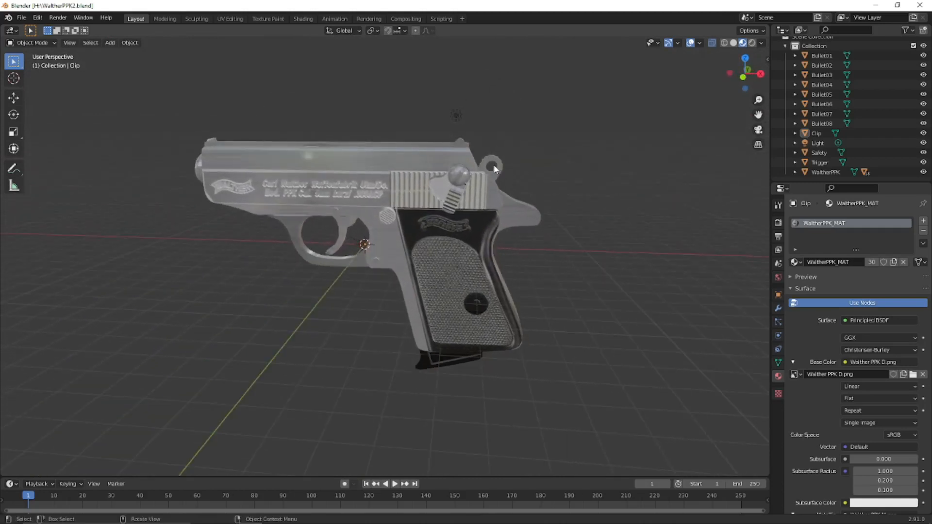
middle_drag(482, 205, 514, 195)
scroll(485, 191, up, 3)
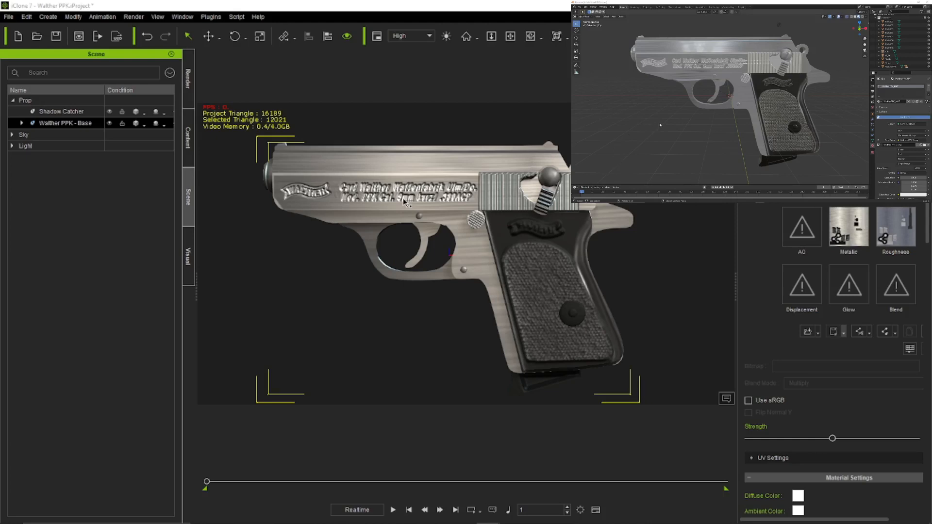
Switch to iClone 7 and examine the imported pistol's hammer, safety area, slide engraving and muzzle
click(511, 36)
drag(541, 135, 471, 170)
scroll(471, 170, up, 5)
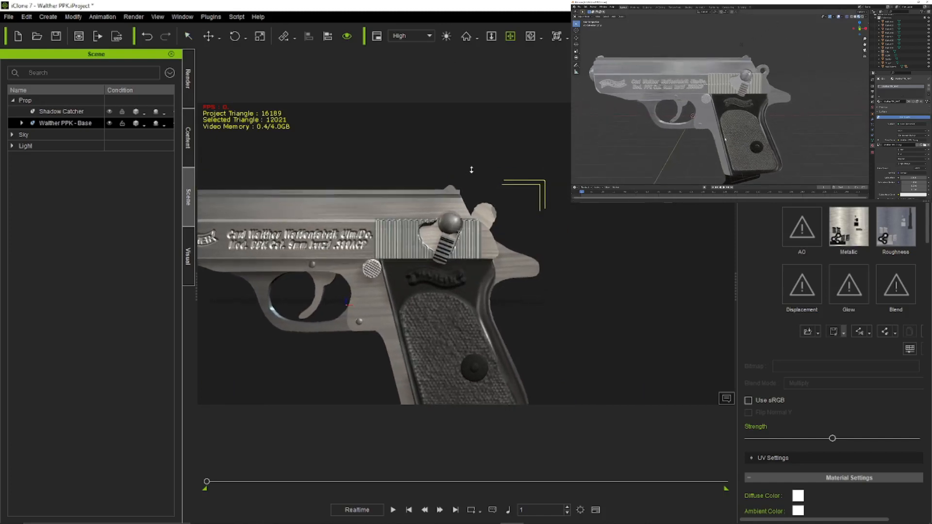
scroll(472, 170, up, 3)
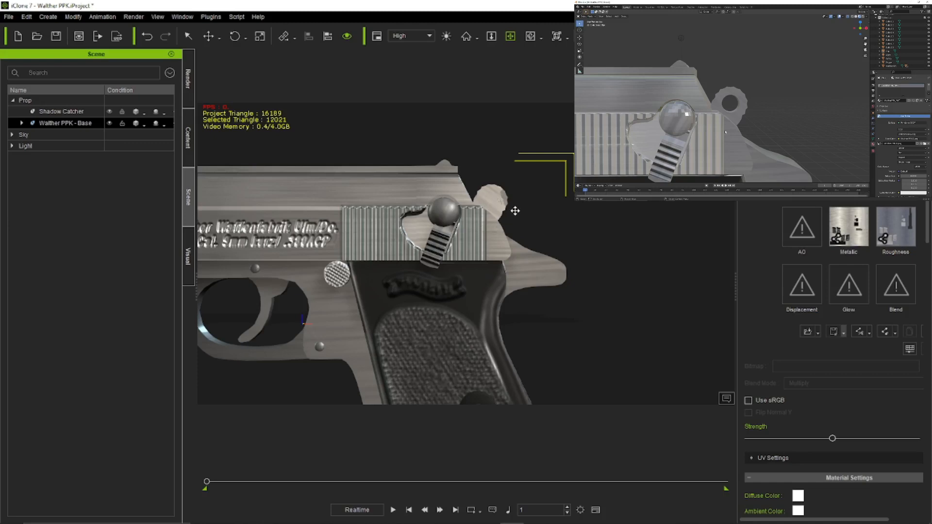
scroll(515, 210, down, 4)
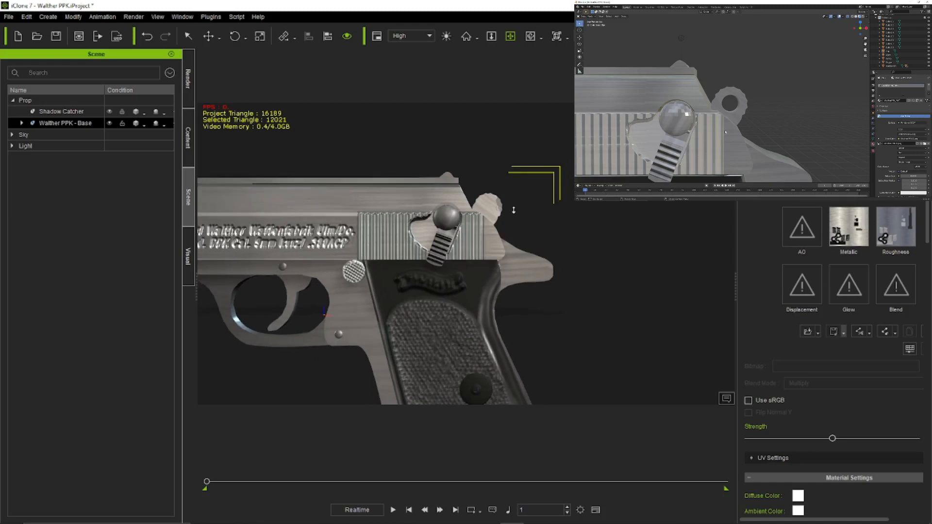
scroll(514, 211, down, 2)
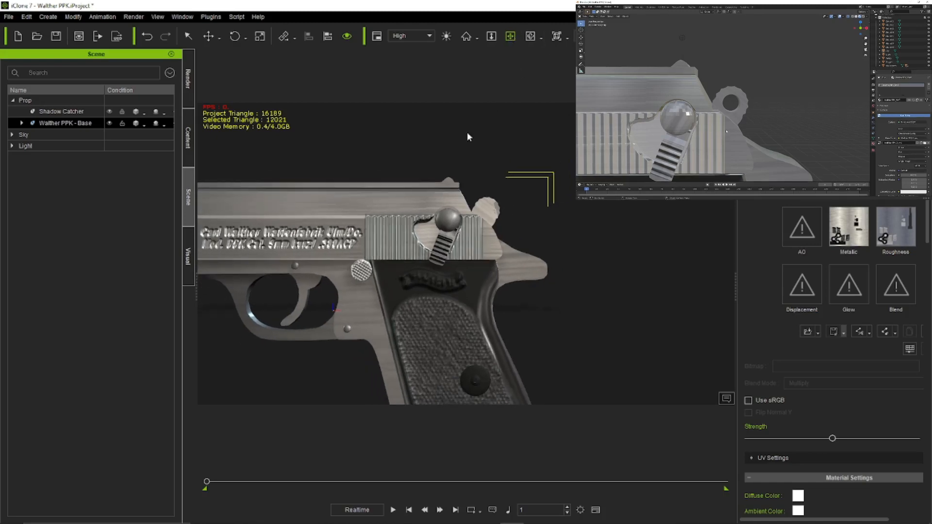
drag(469, 137, 573, 132)
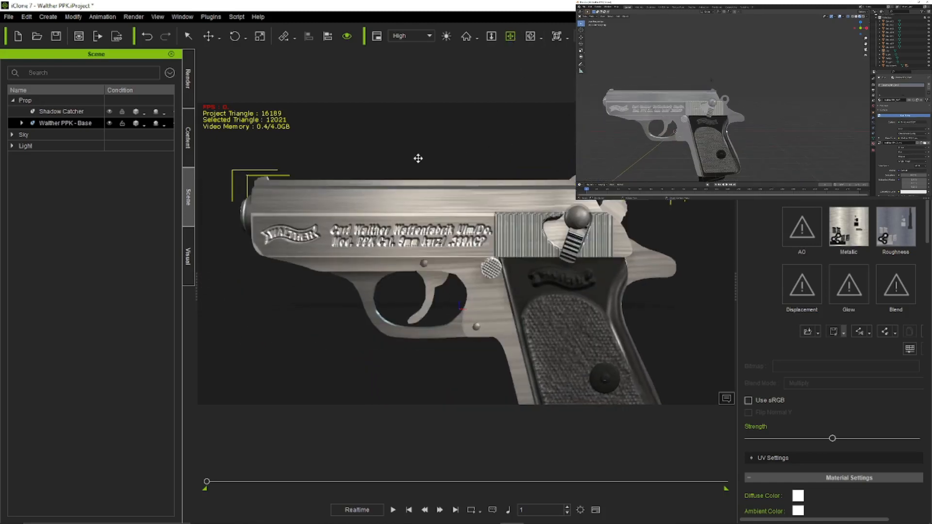
drag(418, 158, 426, 161)
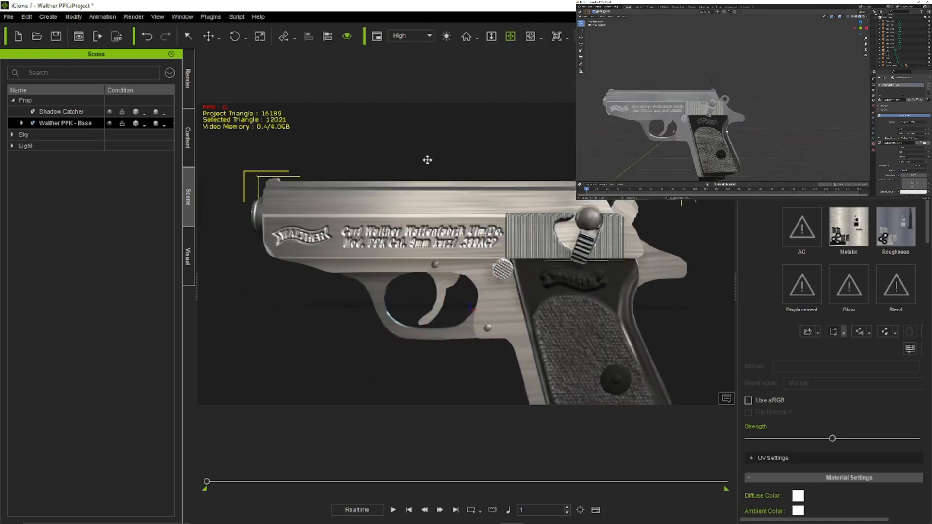
click(530, 37)
drag(422, 186, 599, 181)
drag(383, 199, 427, 205)
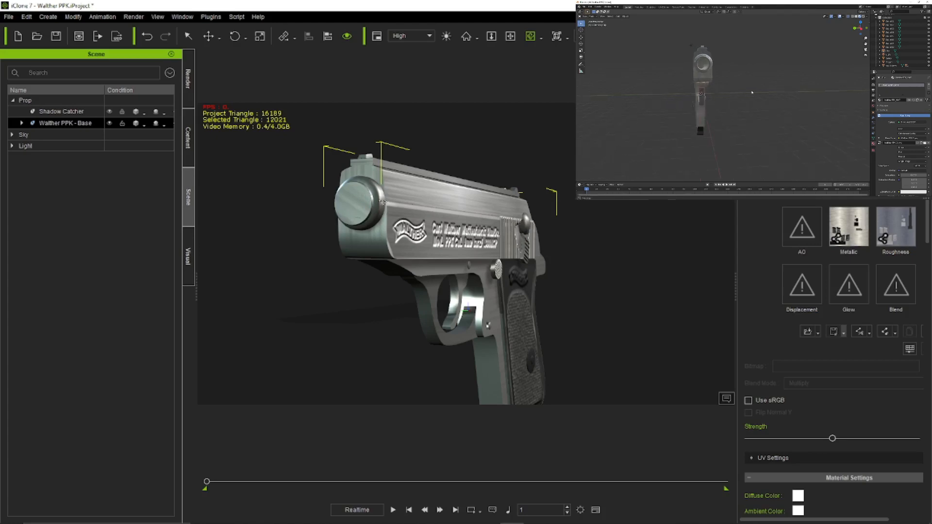
Expand the Walther PPK - Base and Walther PPK - Top hierarchies, widening the name column to show full part names
click(21, 123)
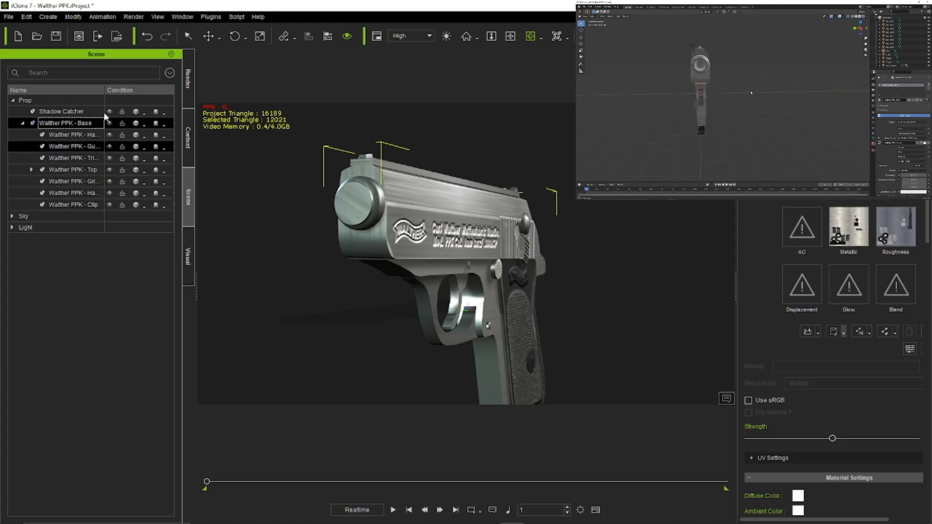
drag(104, 94, 130, 94)
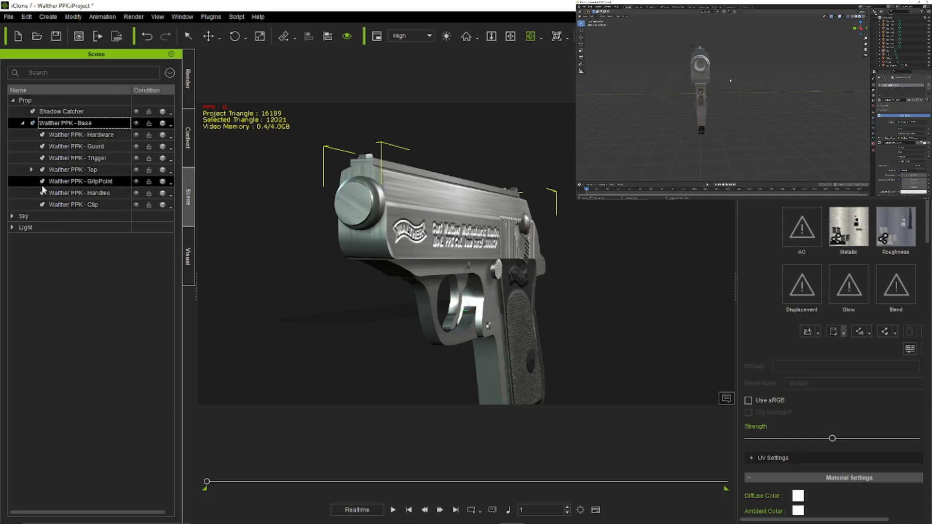
click(32, 170)
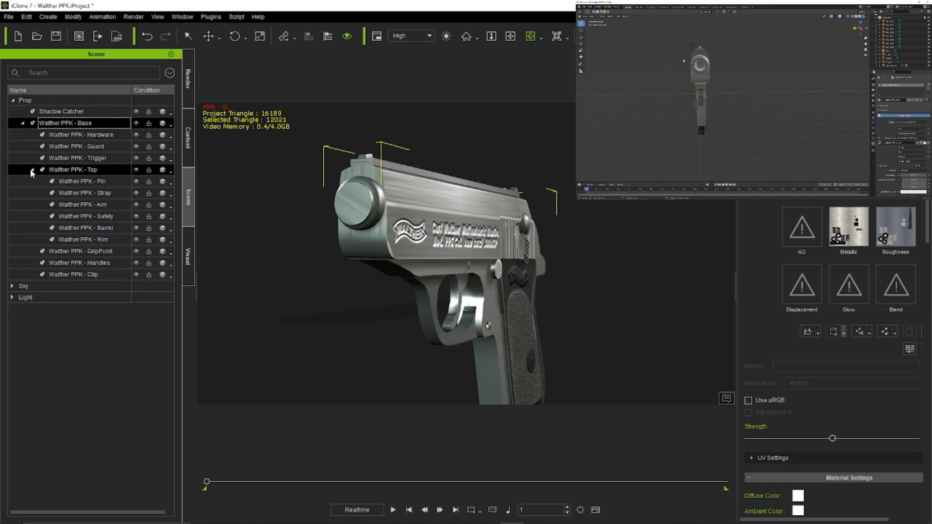
Move the Walther PPK - Rim part straight down, clear of the muzzle and below the slide
click(86, 241)
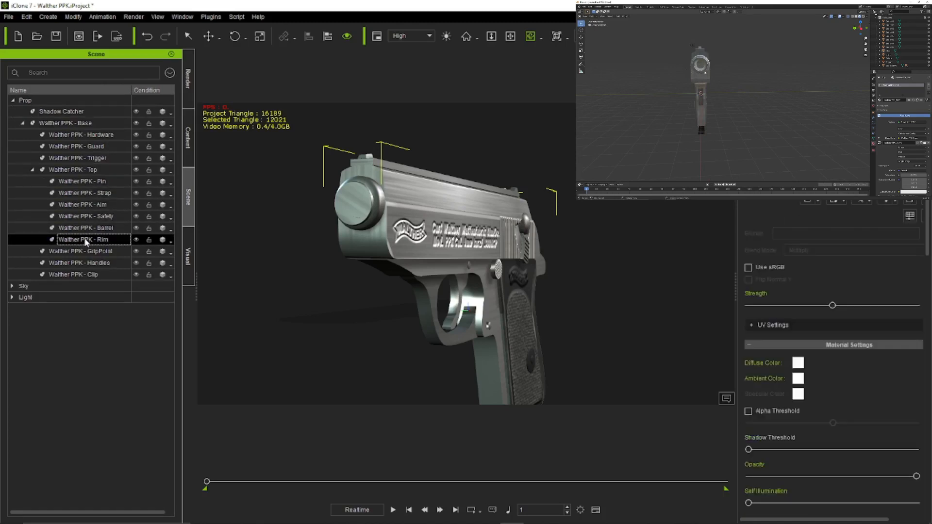
key(w)
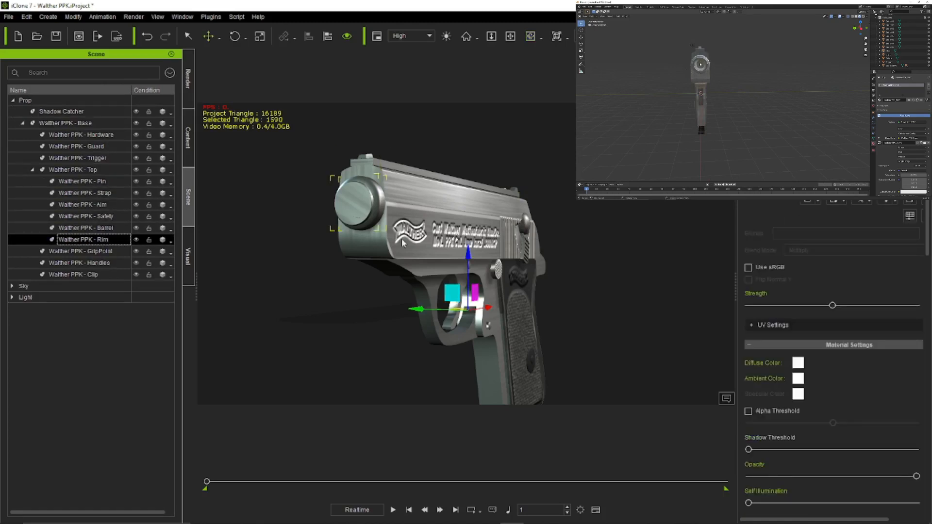
drag(470, 259, 462, 325)
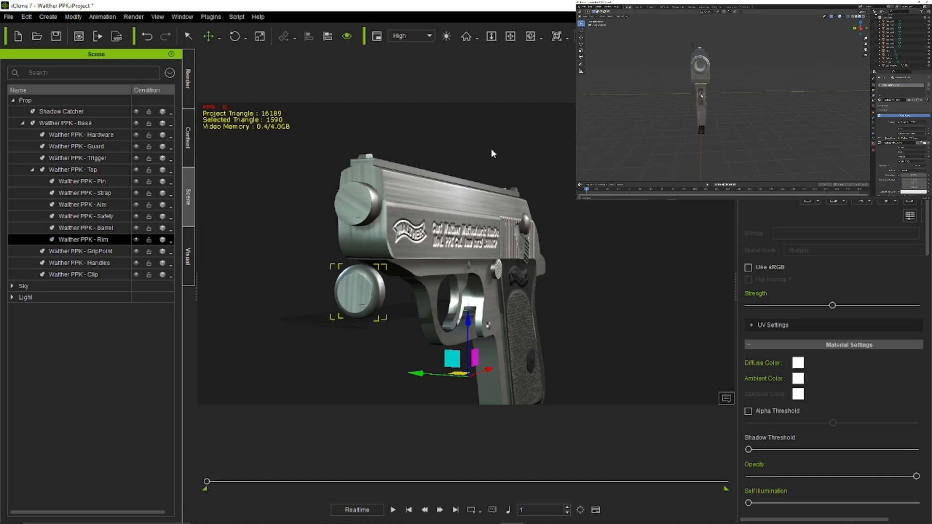
Examine the opposite side of the pistol, including the slide, ejection port and grip
click(531, 36)
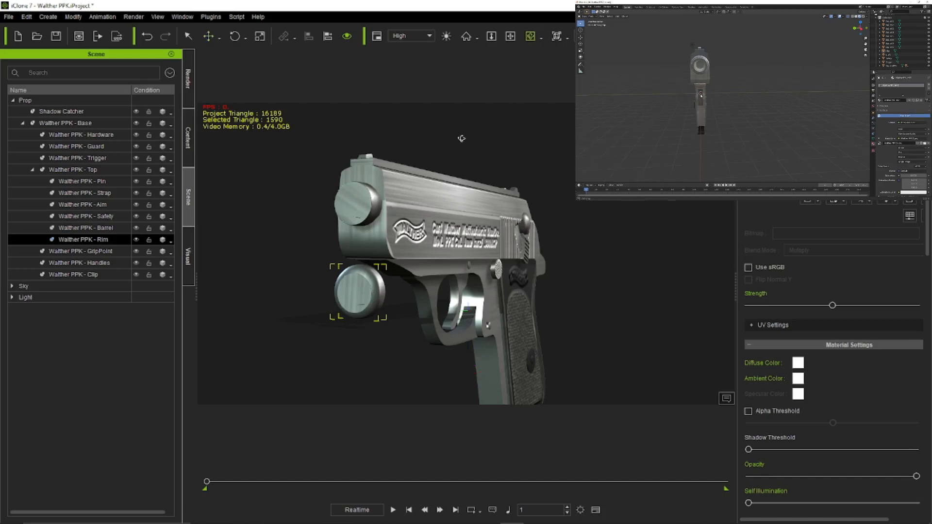
drag(462, 139, 478, 156)
click(511, 36)
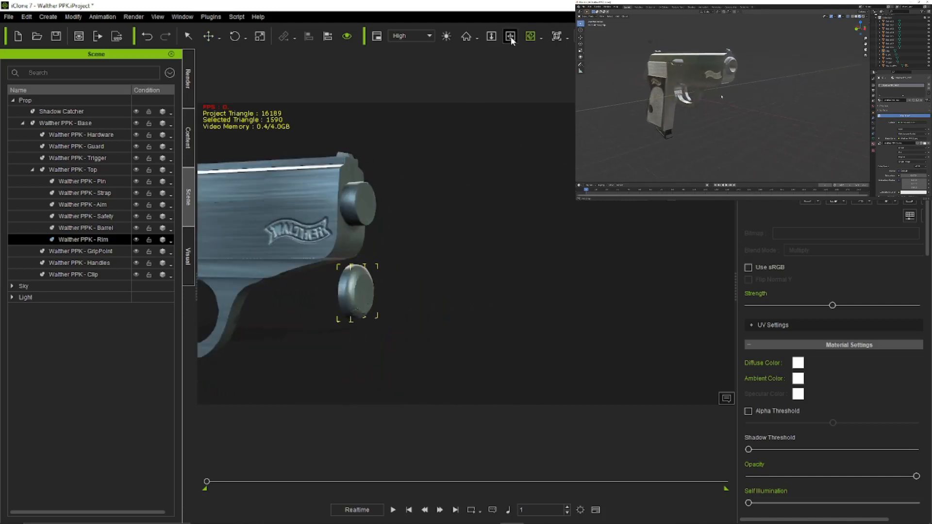
drag(556, 125, 772, 131)
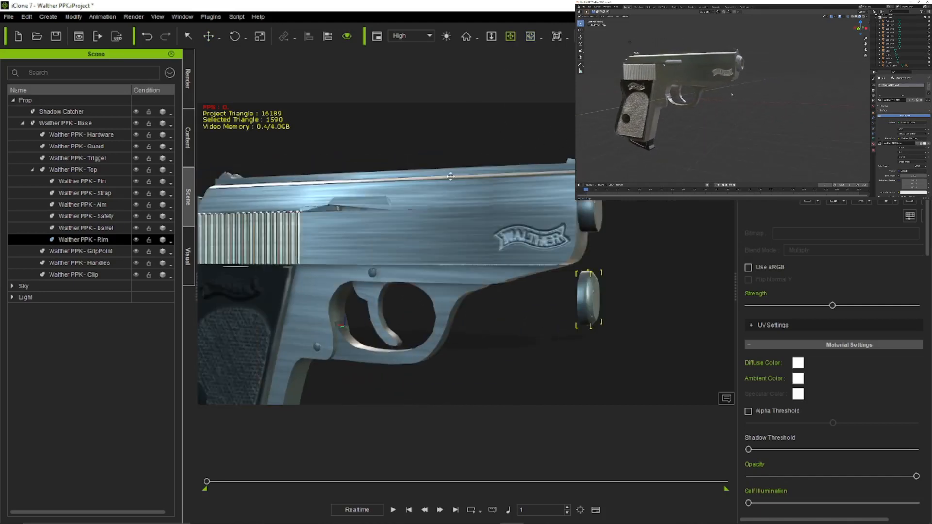
drag(459, 173, 525, 157)
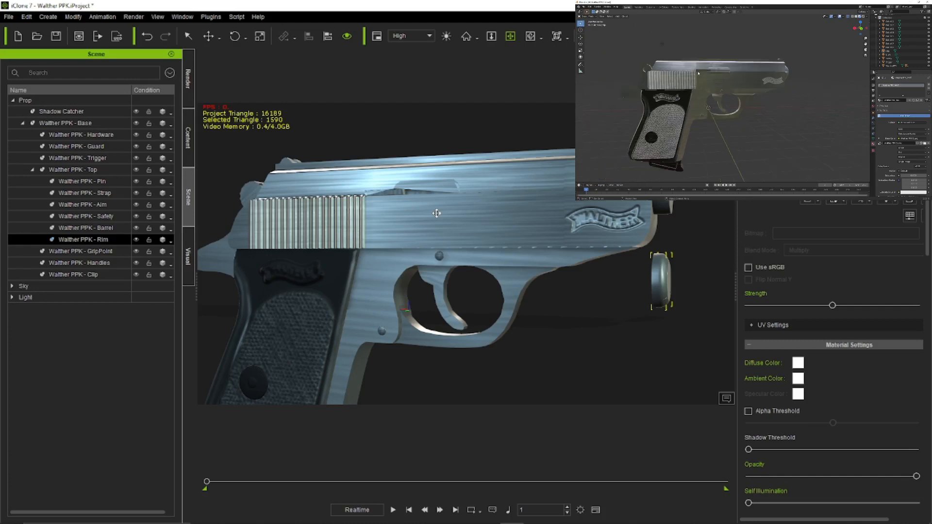
scroll(435, 207, down, 1)
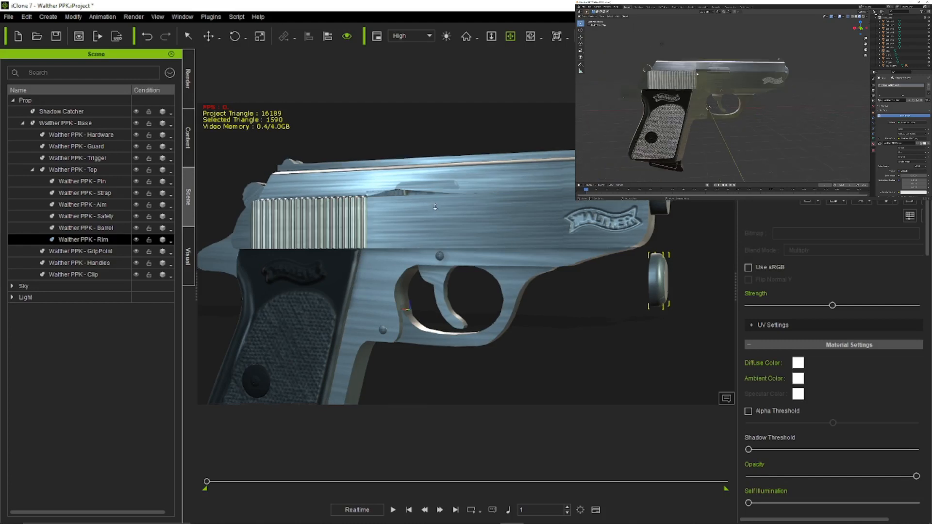
scroll(435, 207, down, 3)
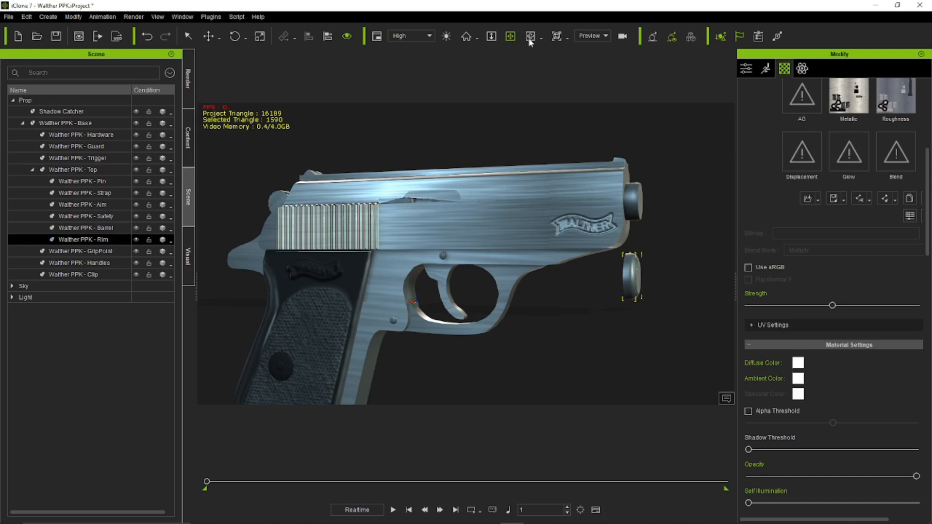
Examine the muzzle and the separated rim from the front to compare their end faces
right_drag(508, 146, 520, 168)
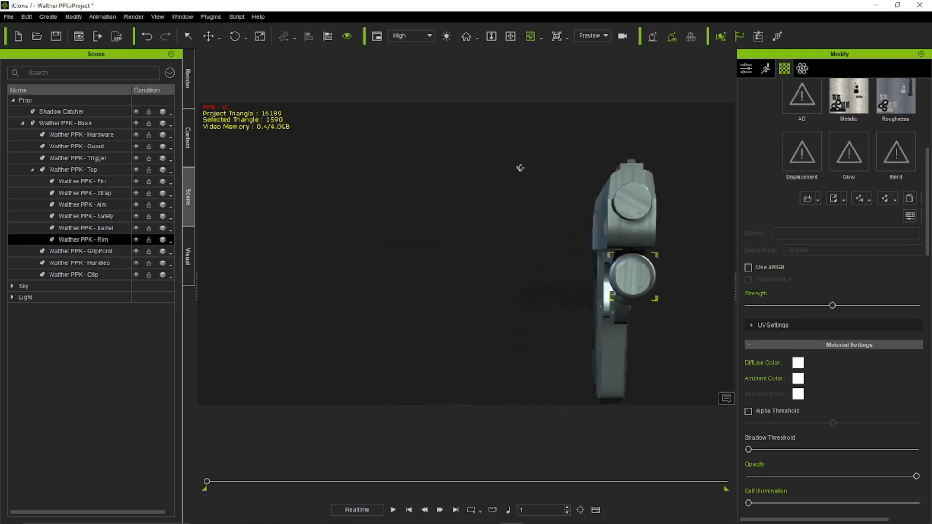
click(511, 36)
drag(535, 120, 371, 110)
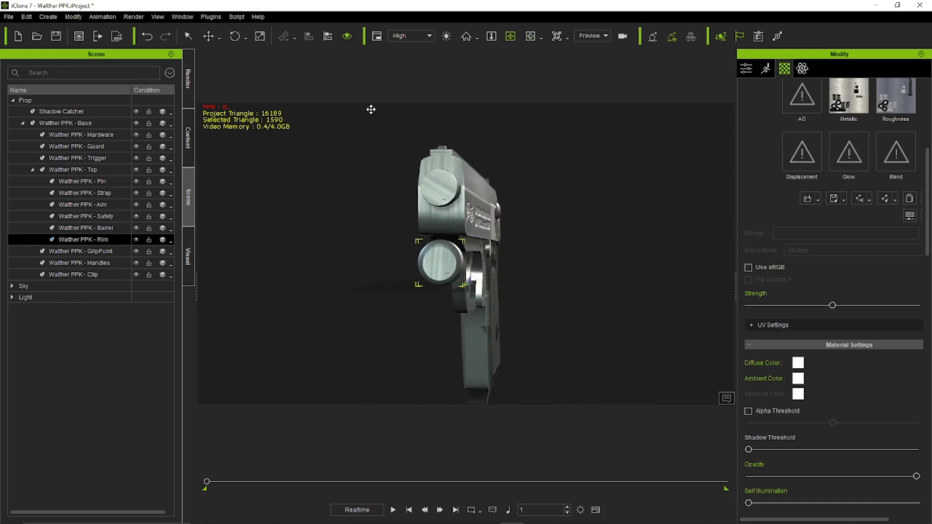
click(530, 36)
drag(490, 129, 439, 136)
click(508, 42)
drag(620, 129, 533, 104)
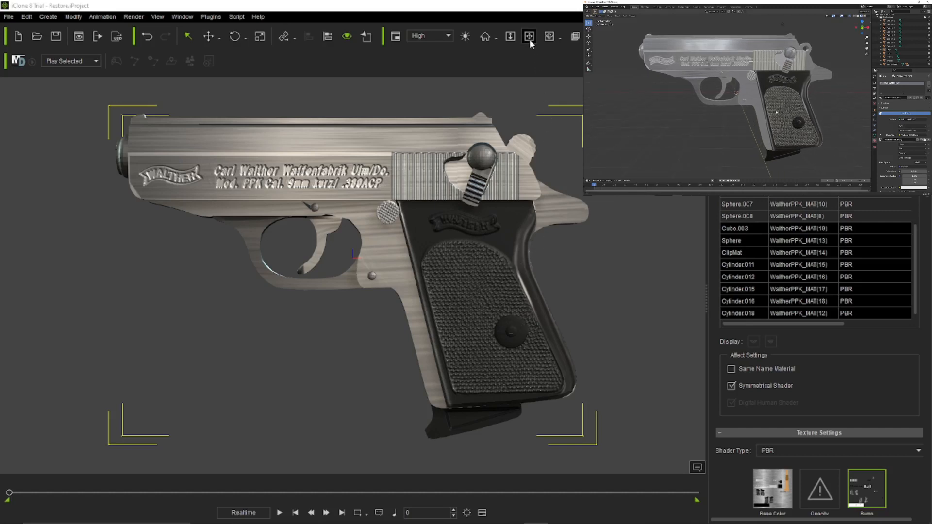
Switch to iClone 8 and examine the pistol's hammer, safety lever and slide up close and as a whole
drag(601, 151, 499, 265)
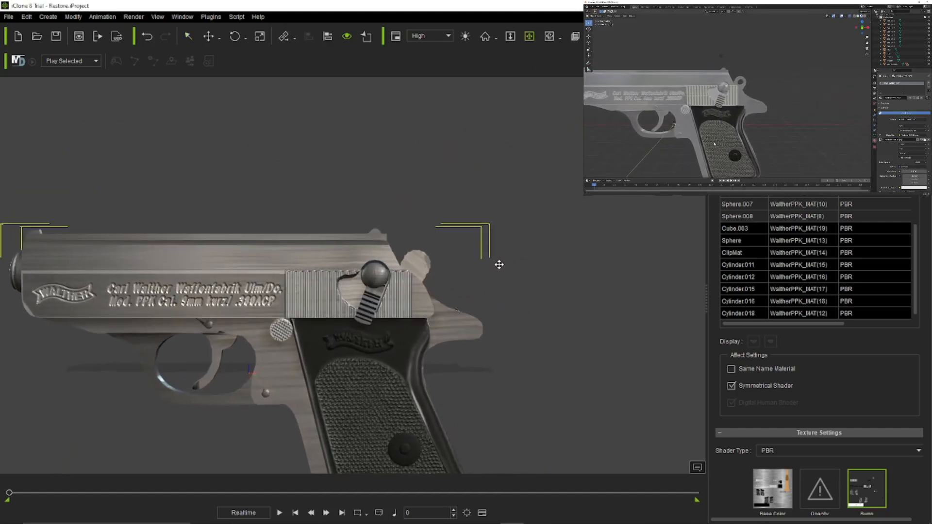
scroll(498, 264, up, 1)
scroll(498, 265, up, 4)
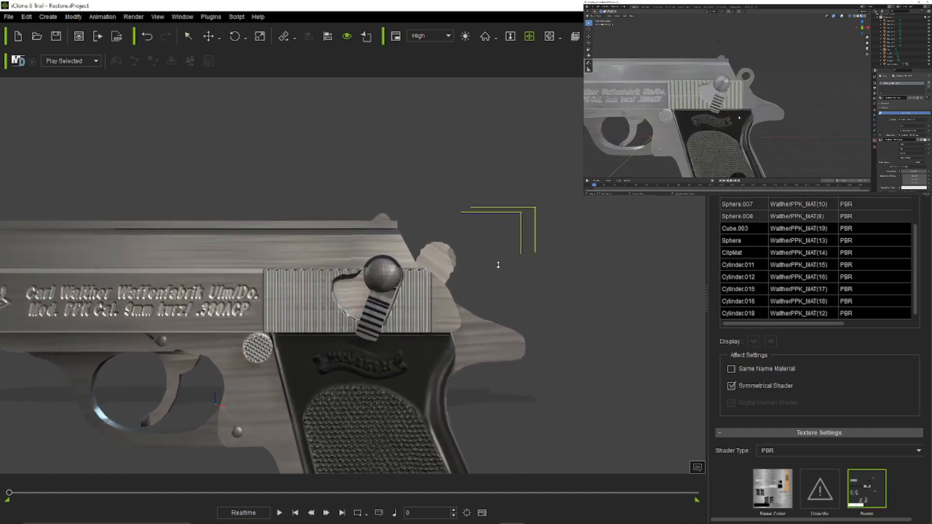
scroll(498, 265, up, 4)
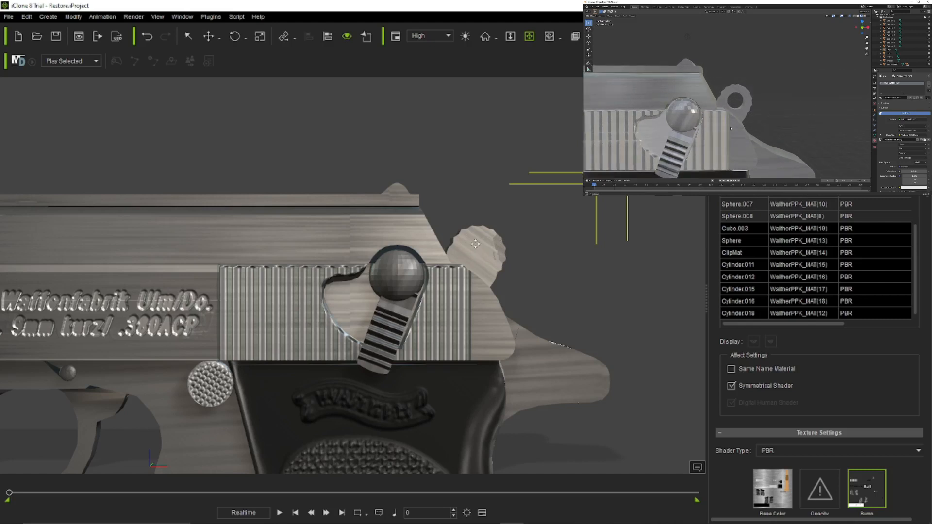
scroll(472, 255, up, 1)
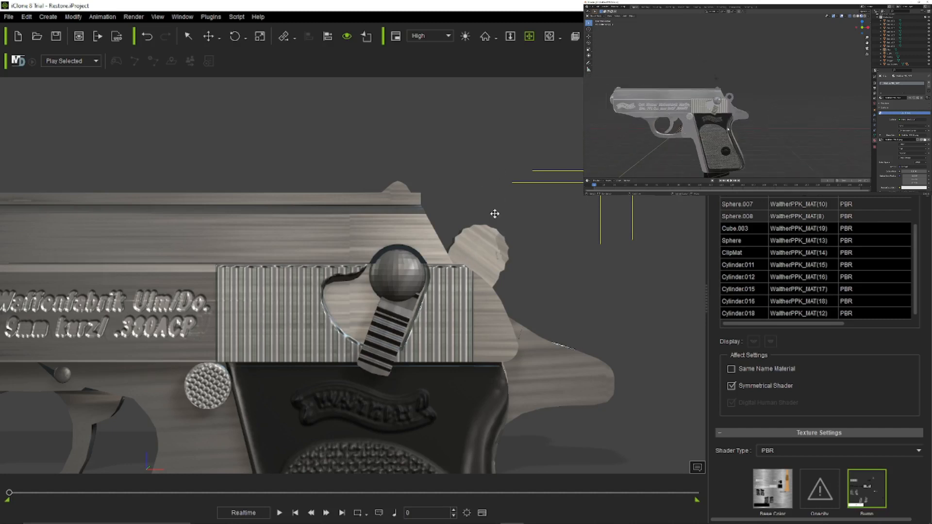
scroll(484, 206, down, 3)
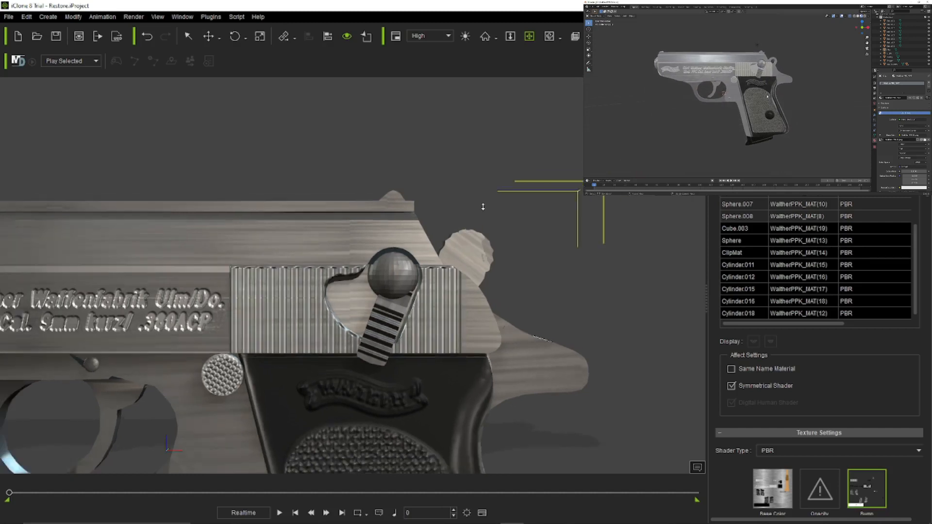
scroll(483, 207, down, 4)
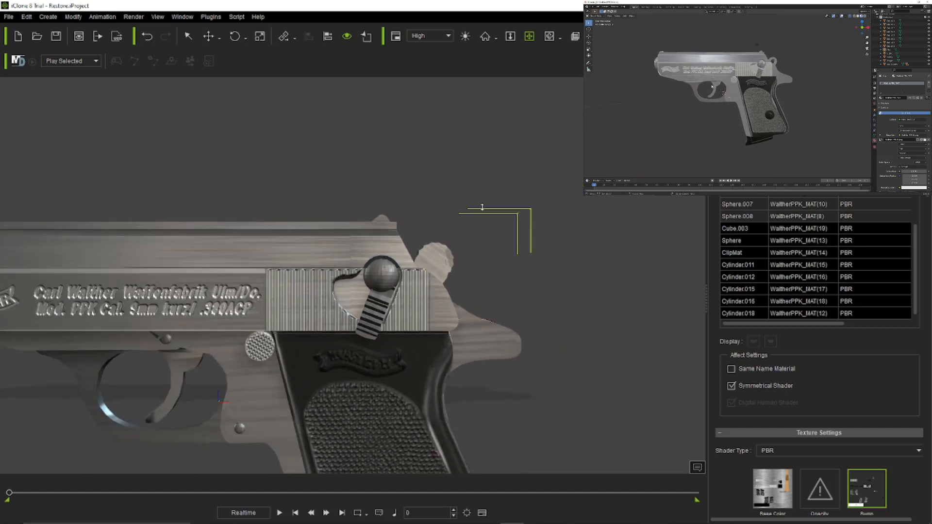
scroll(482, 208, down, 1)
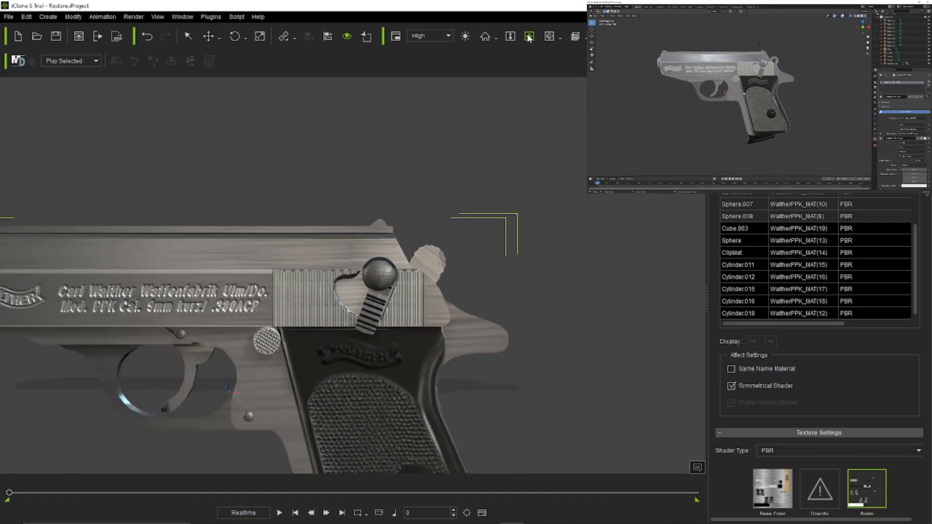
middle_drag(384, 252, 432, 167)
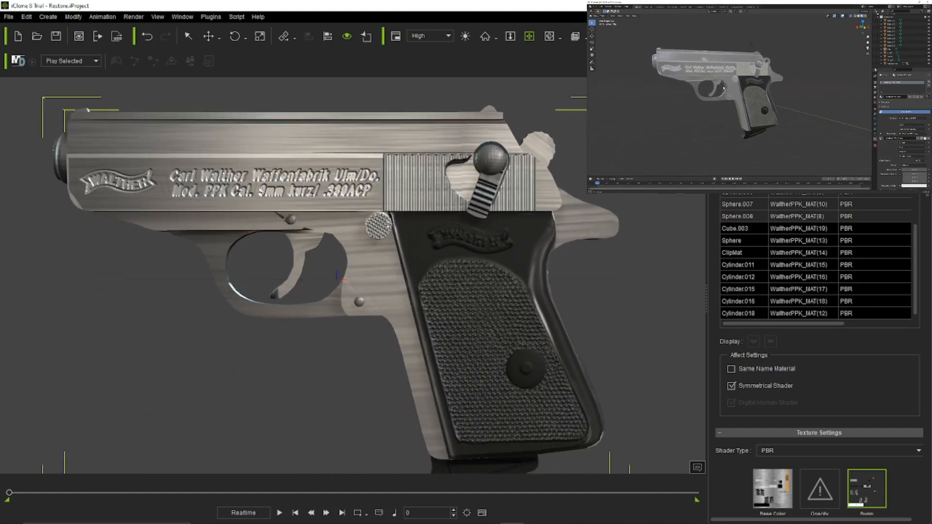
Examine the pistol's engraved side and its muzzle end face by orbiting the view around to the front
scroll(383, 208, down, 2)
scroll(406, 202, down, 4)
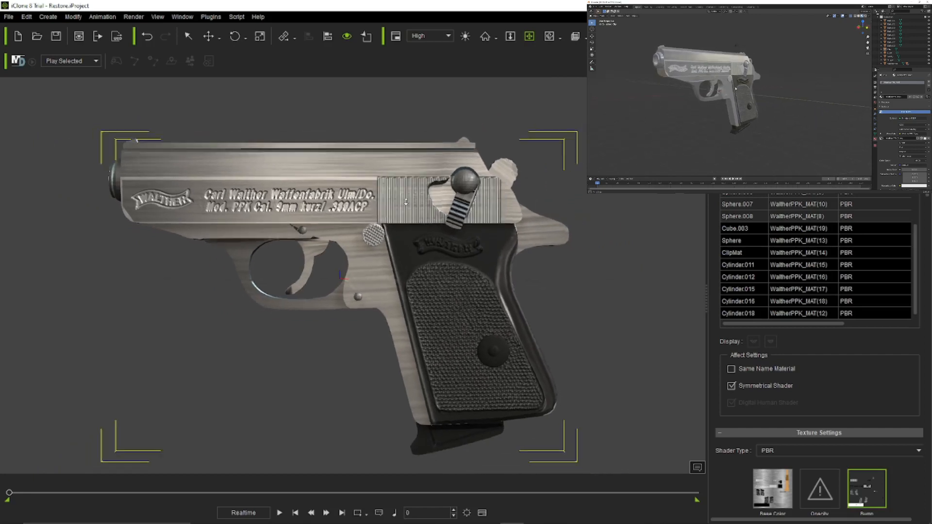
scroll(406, 202, down, 1)
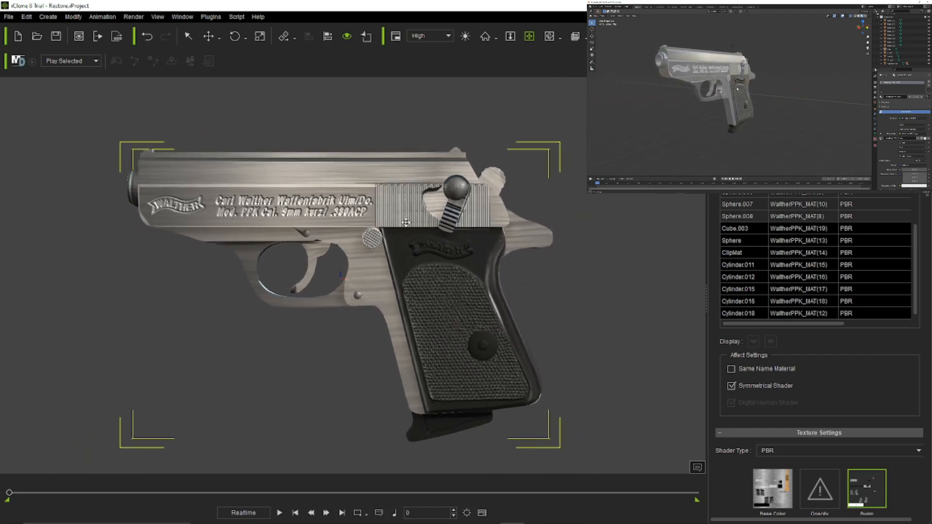
click(547, 36)
drag(422, 205, 520, 203)
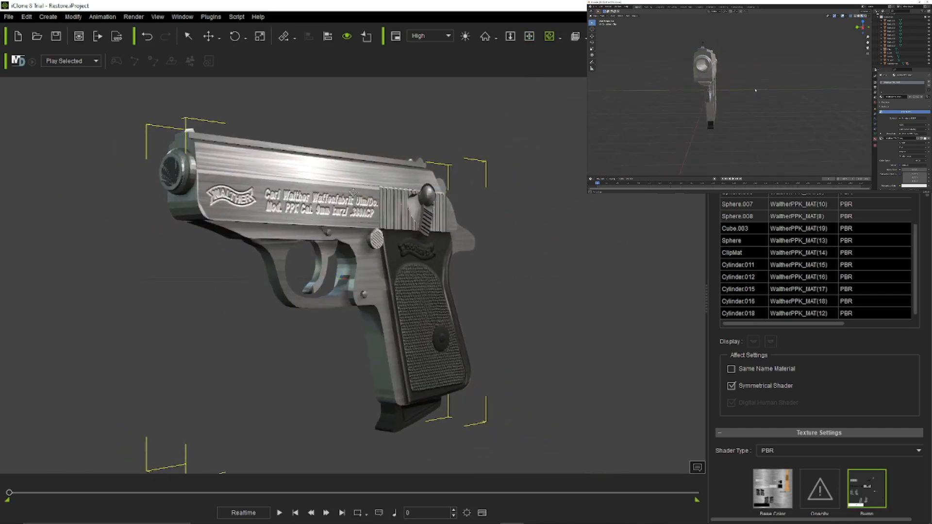
drag(278, 186, 338, 194)
drag(238, 174, 235, 172)
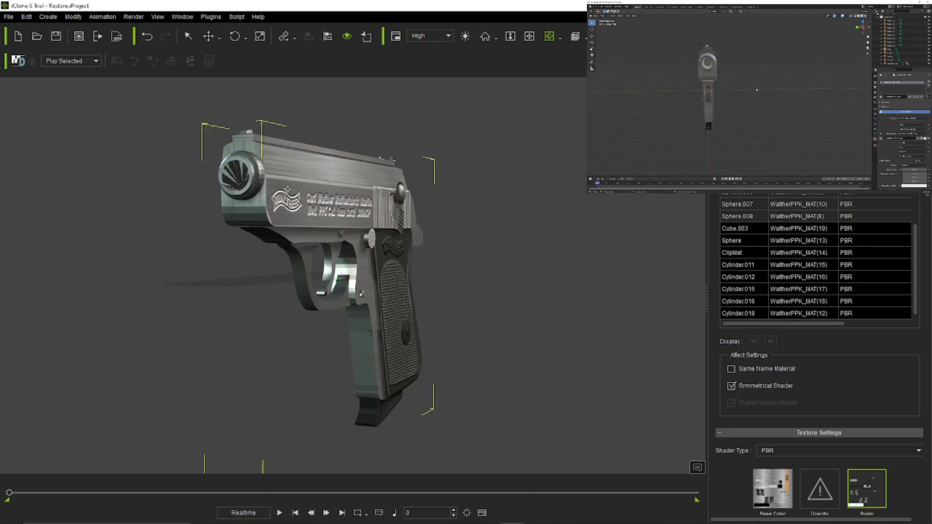
drag(288, 187, 366, 206)
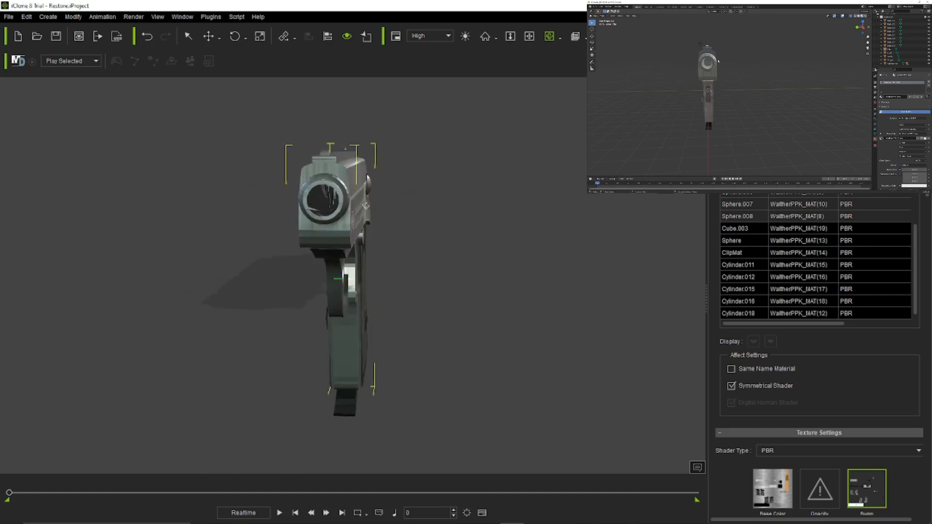
drag(361, 207, 315, 207)
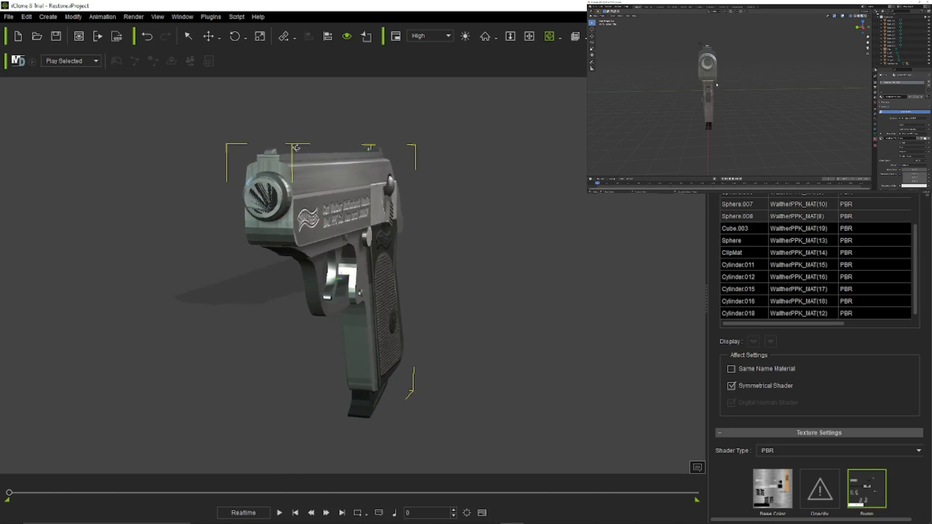
Examine the ejection port and the serrated slide on the pistol's other side from slightly different angles
drag(285, 193, 601, 200)
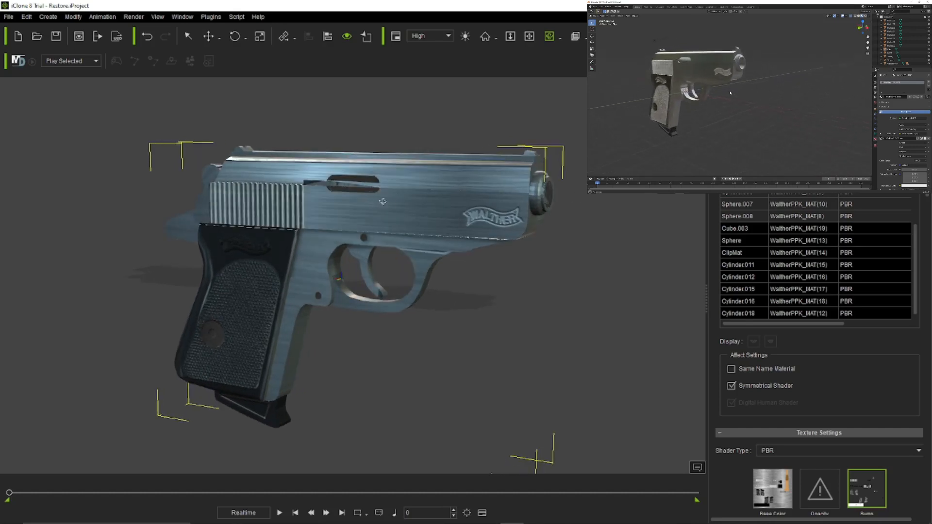
drag(382, 201, 408, 202)
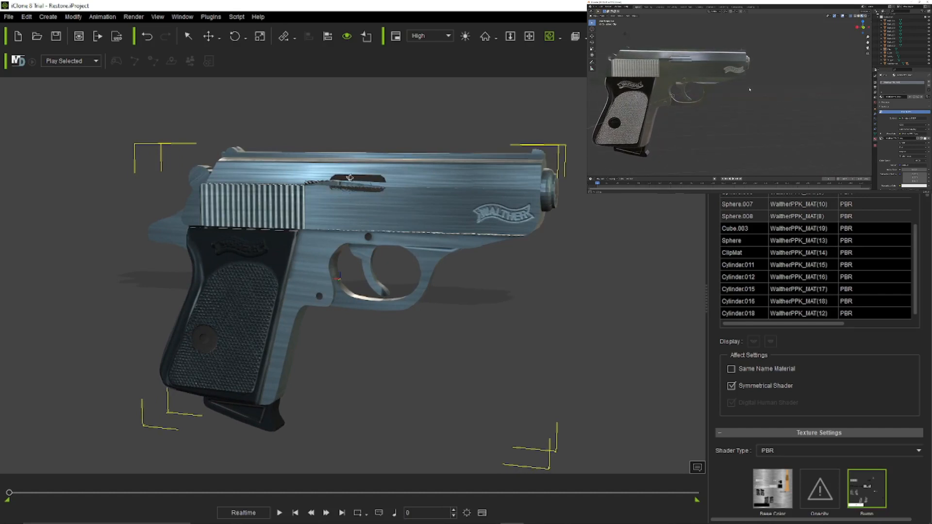
scroll(370, 190, up, 1)
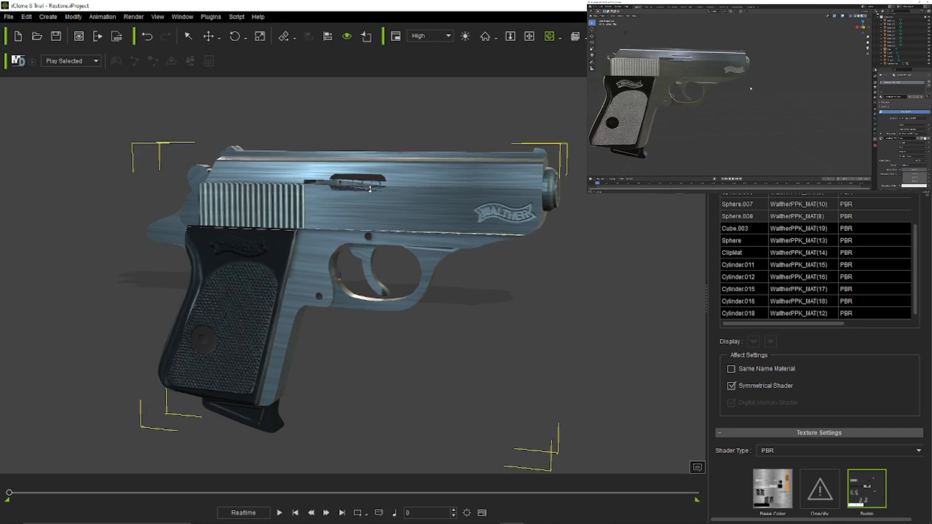
scroll(370, 189, up, 4)
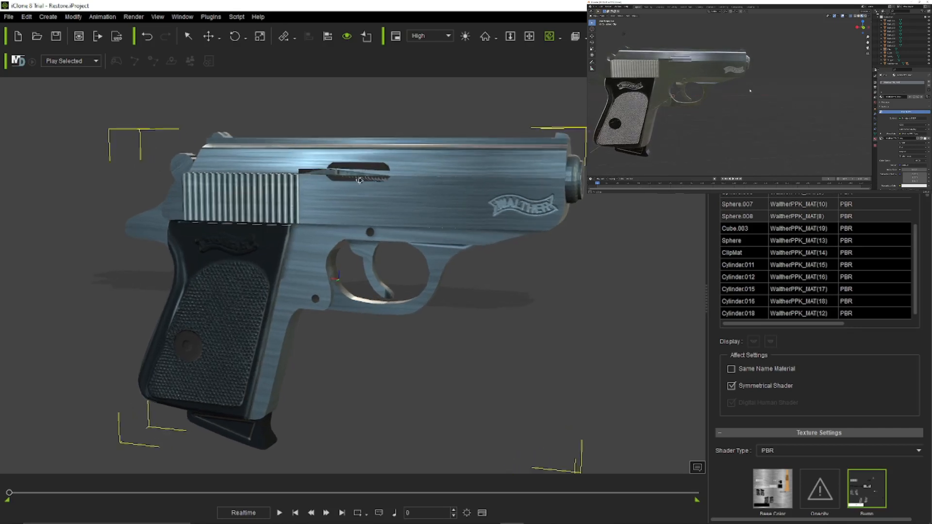
right_drag(359, 180, 341, 191)
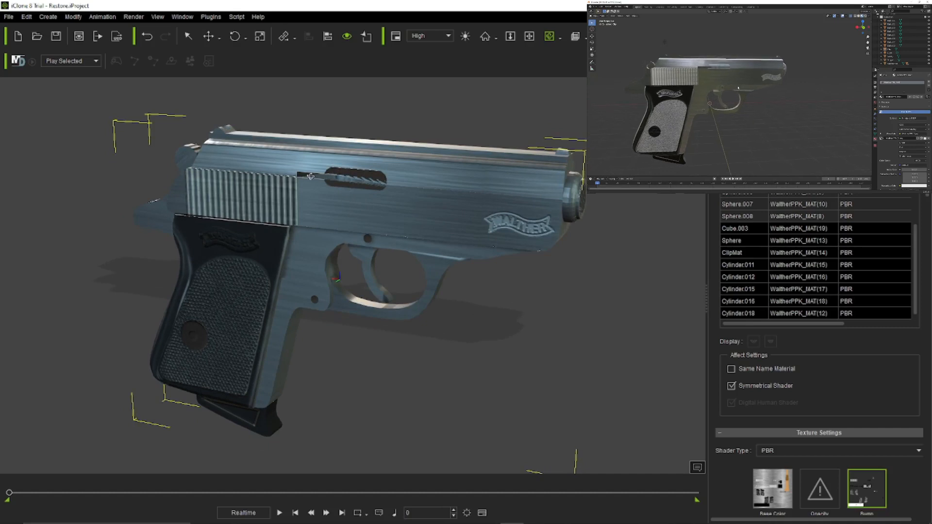
right_drag(341, 188, 306, 181)
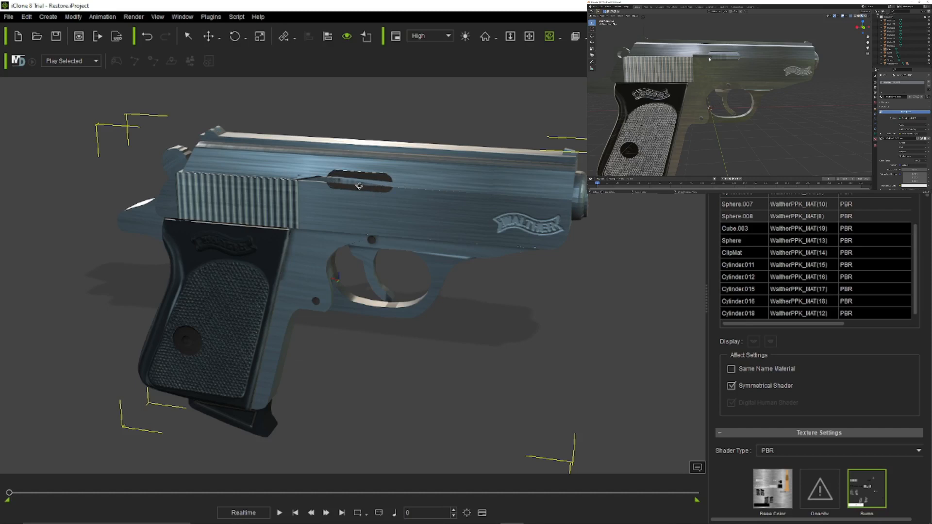
right_drag(344, 182, 321, 166)
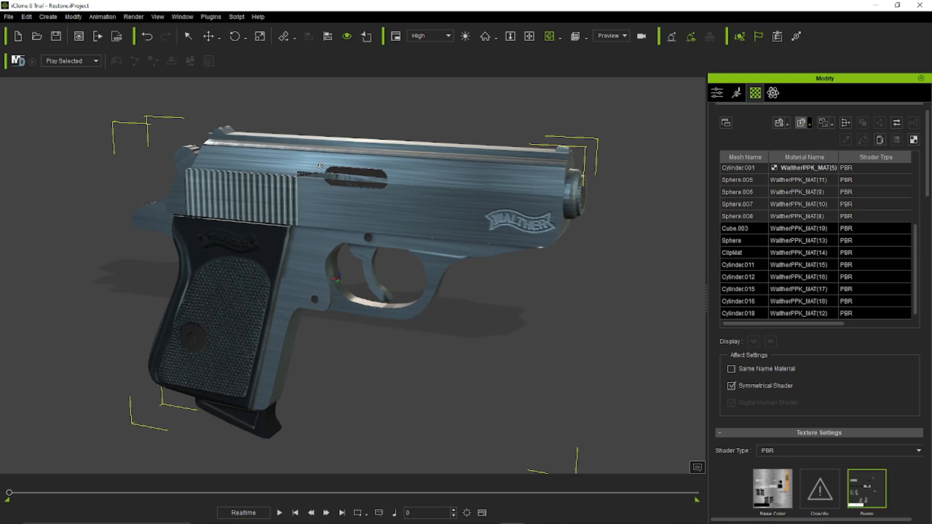
right_drag(584, 198, 565, 183)
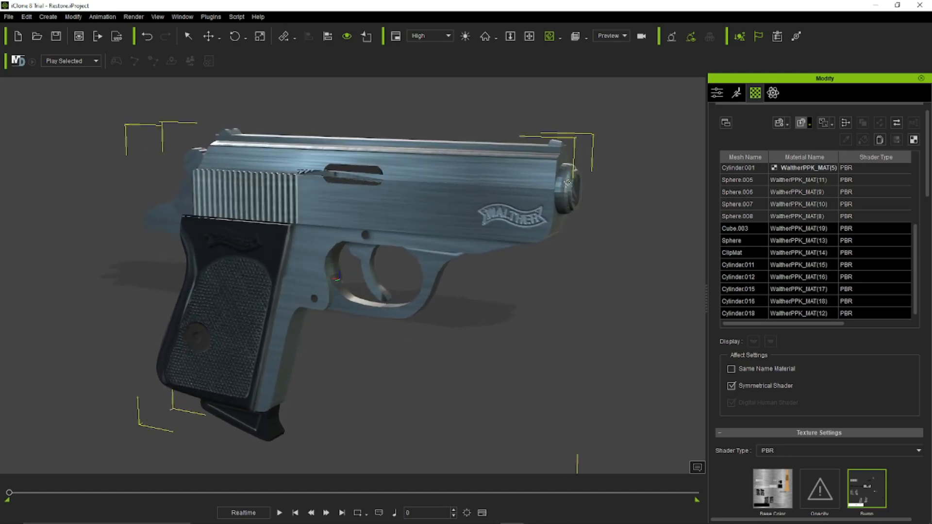